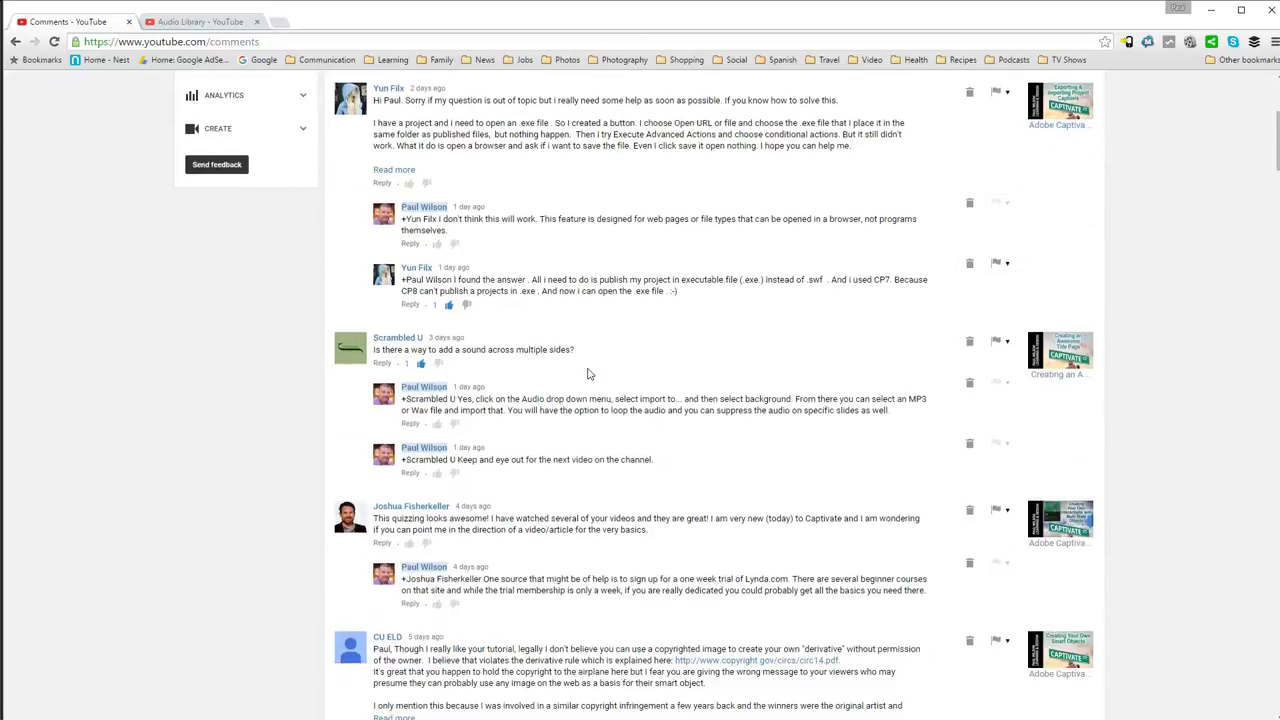
scroll(588, 374, down, 1)
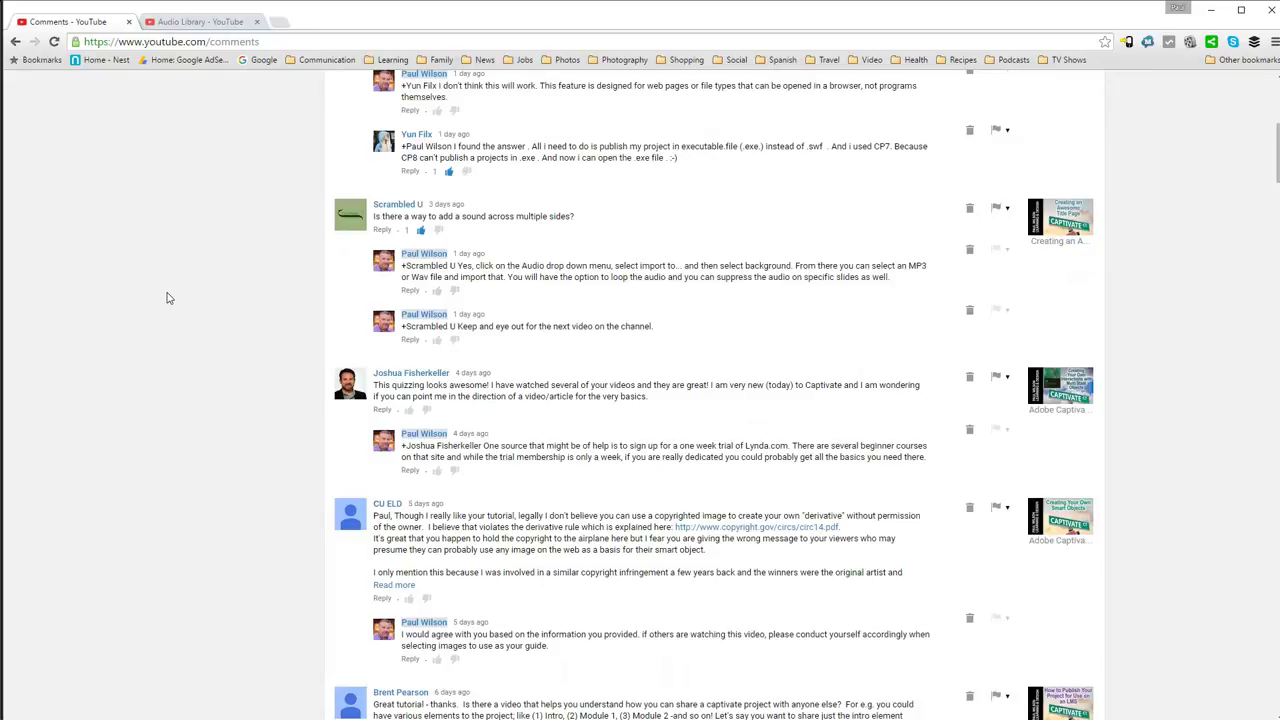
On the YouTube Audio Library page, play a preview of the track 'It's All Happening'.
click(203, 22)
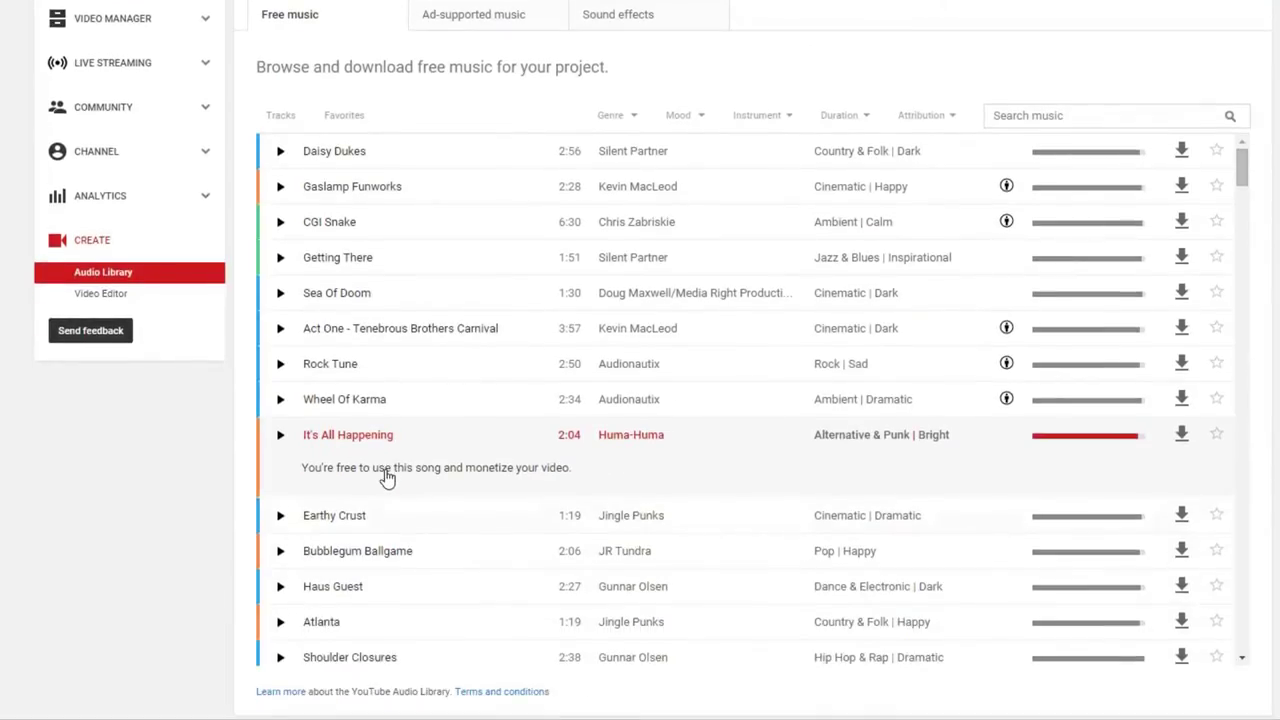
click(281, 436)
Pause the preview and save the track as Its_All_Happening.mp3 on the Desktop.
click(281, 440)
click(1182, 436)
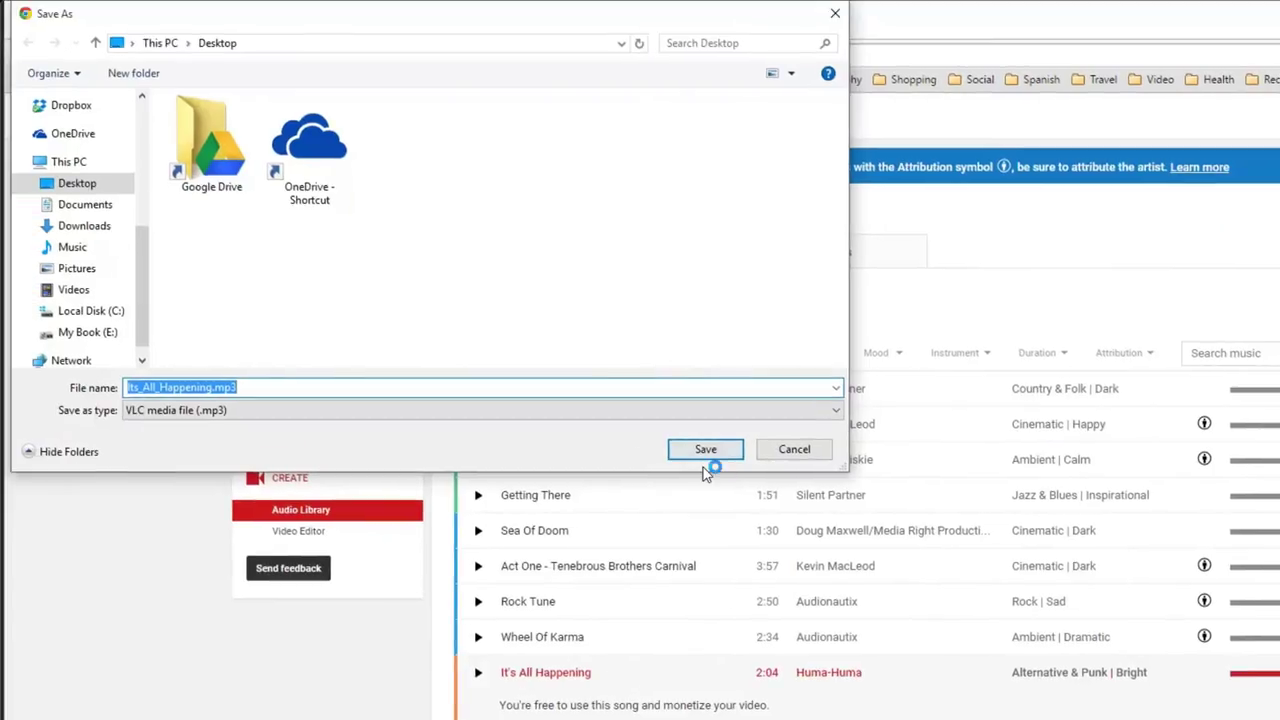
click(706, 449)
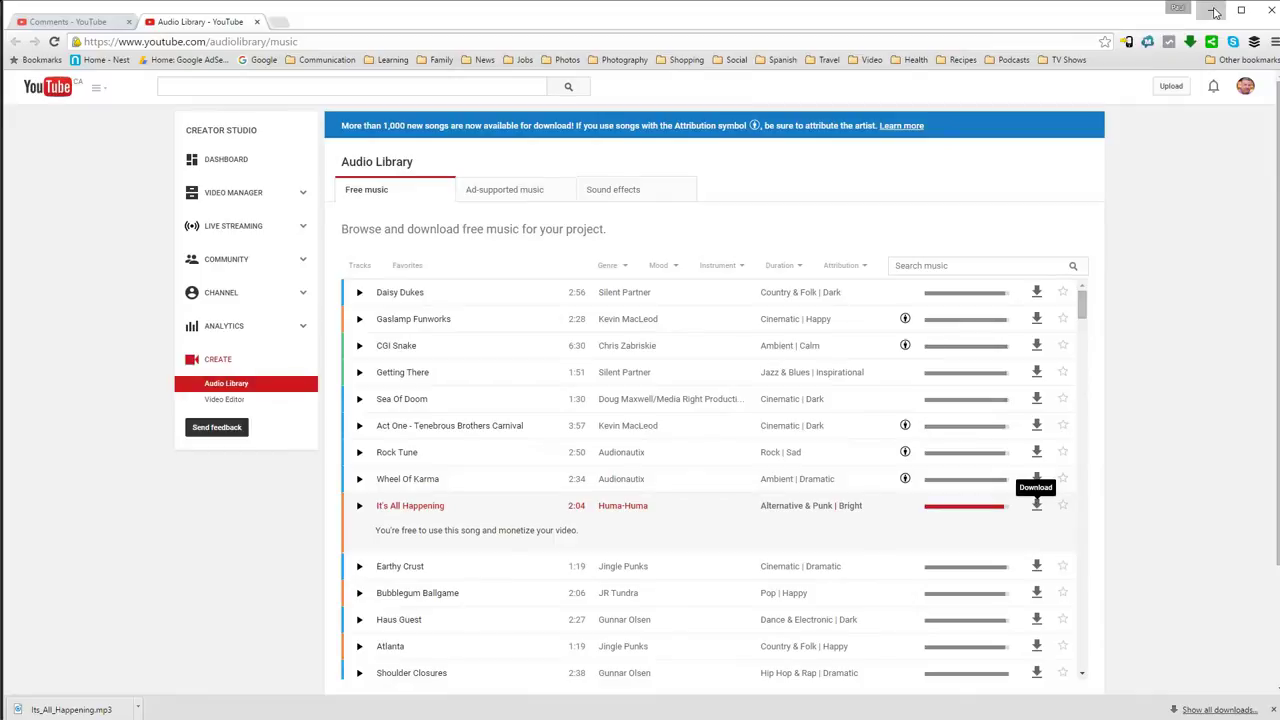
Minimize Chrome and review slides 1–3 of untitled2.cptx, ending on the title slide.
click(1213, 10)
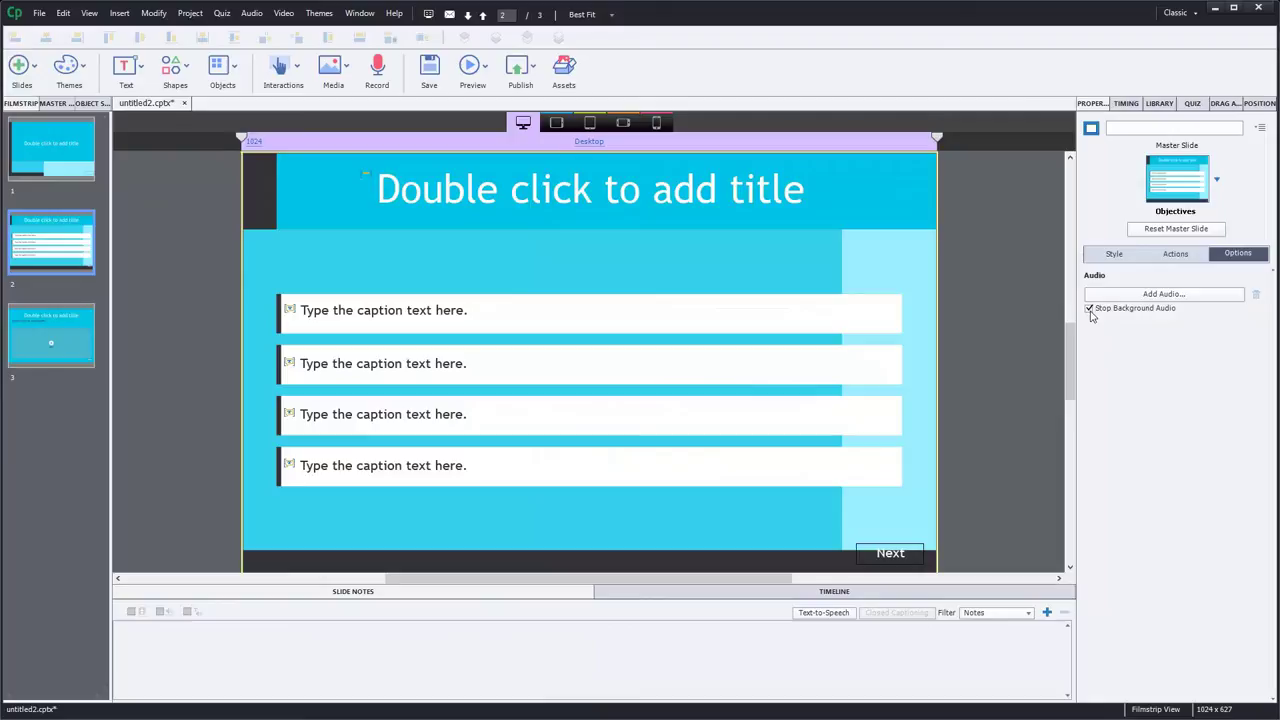
click(51, 354)
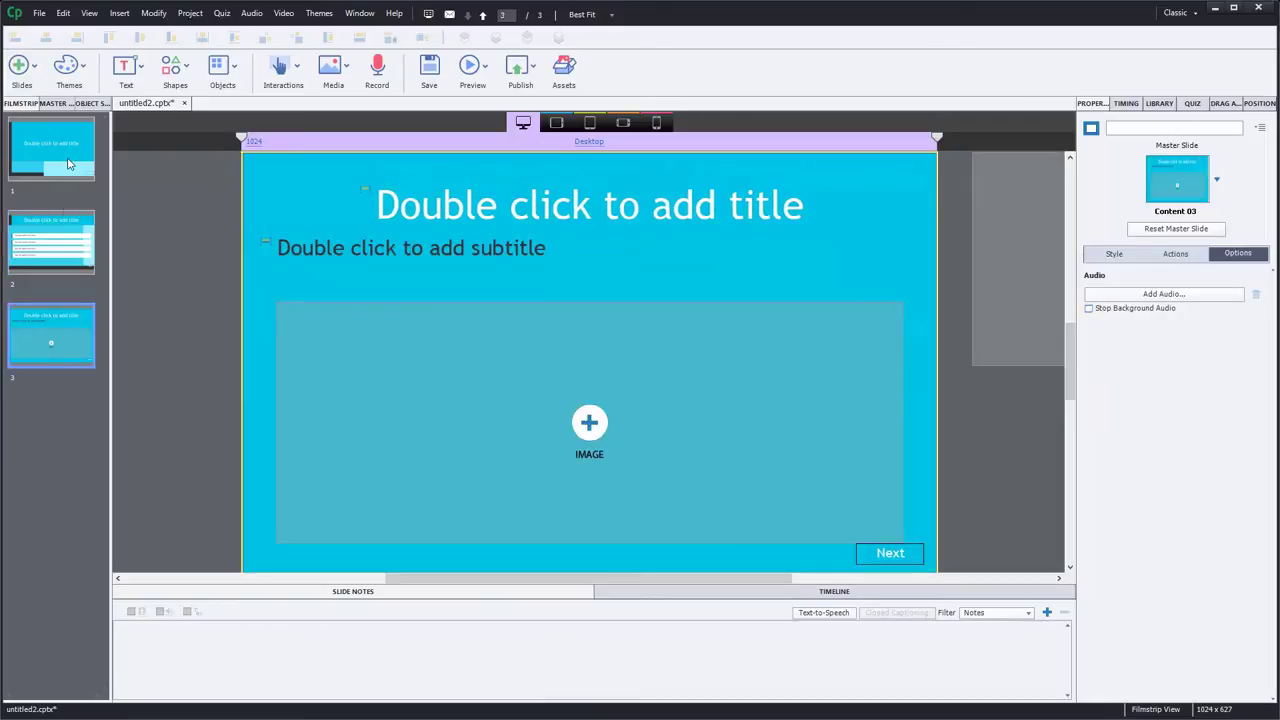
click(67, 162)
click(55, 248)
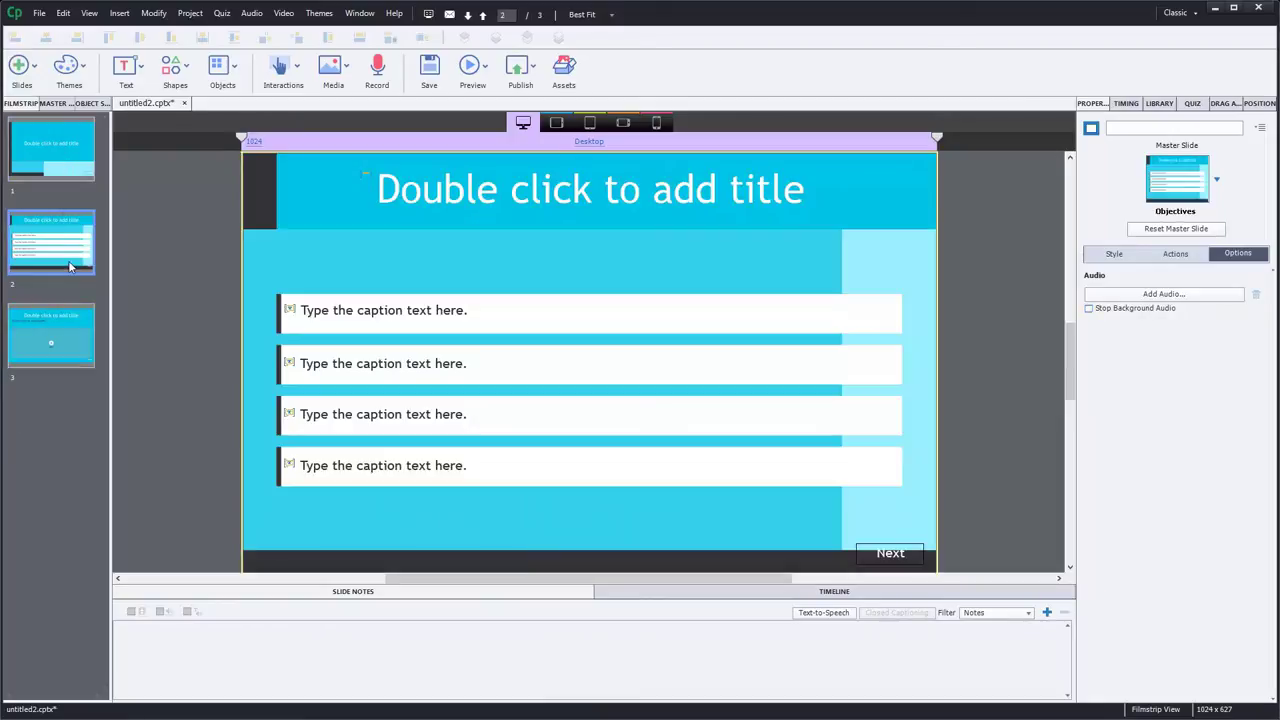
click(60, 352)
click(65, 160)
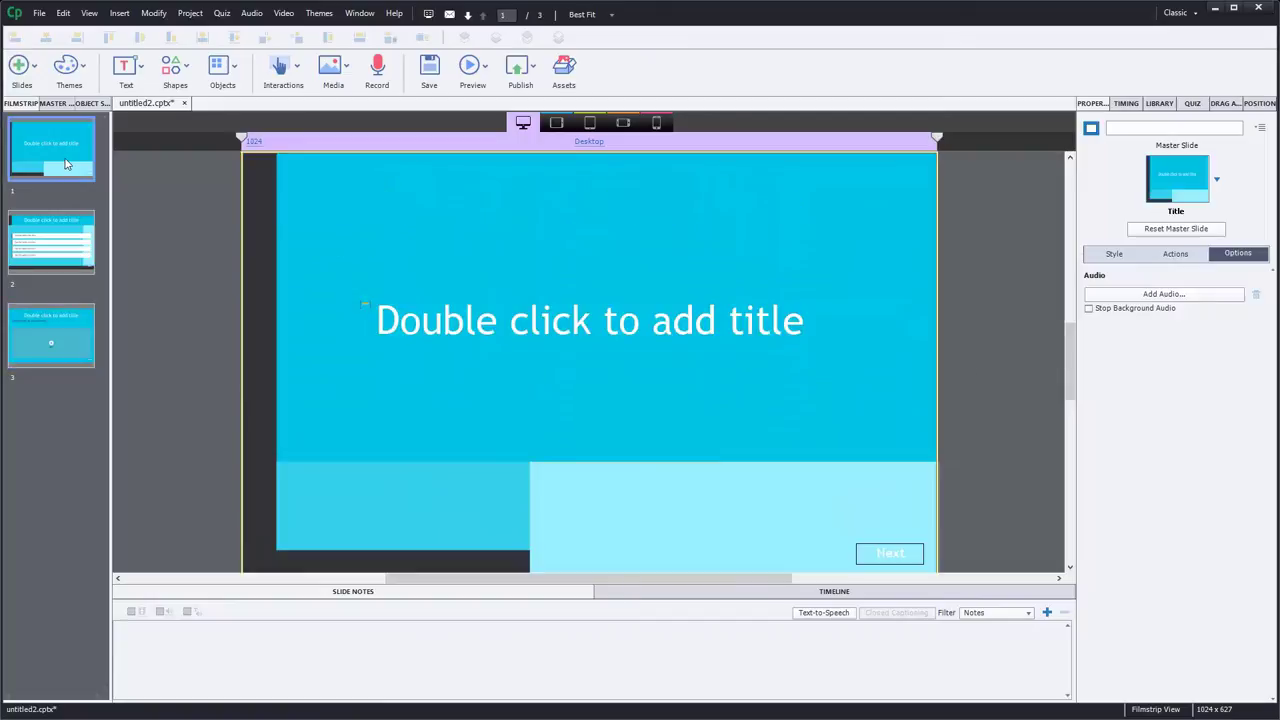
click(66, 240)
click(66, 365)
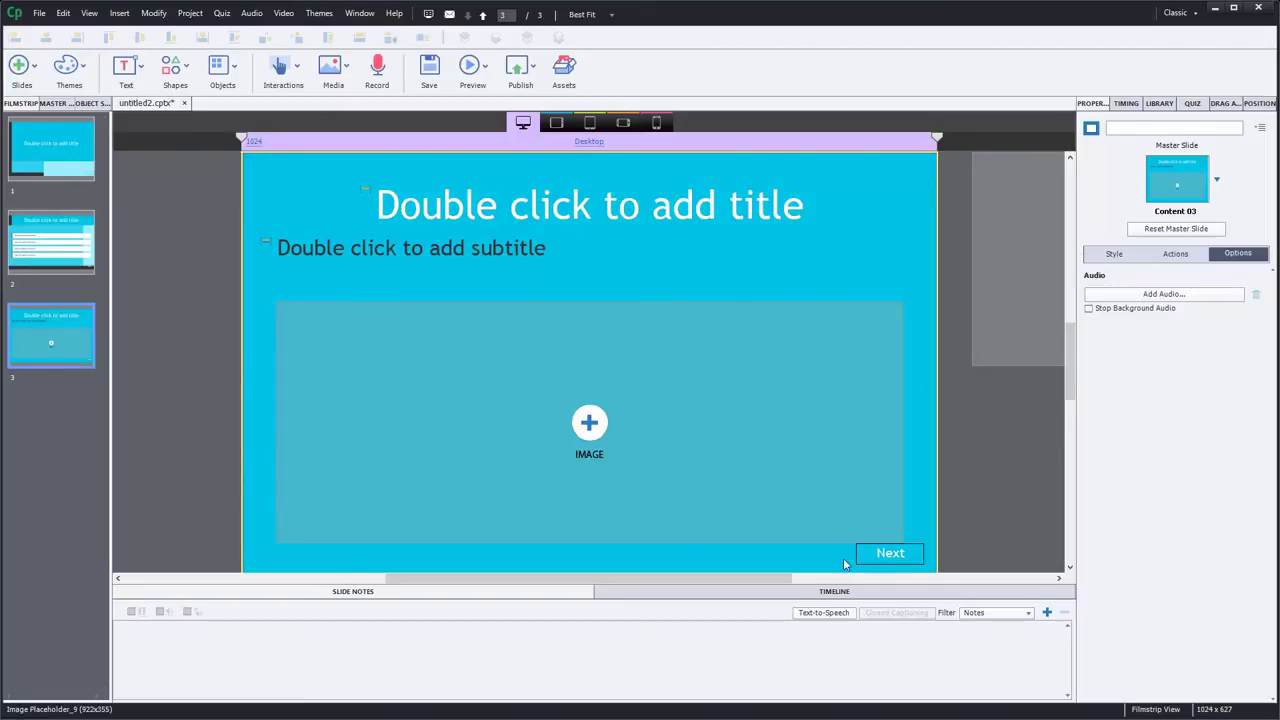
click(75, 142)
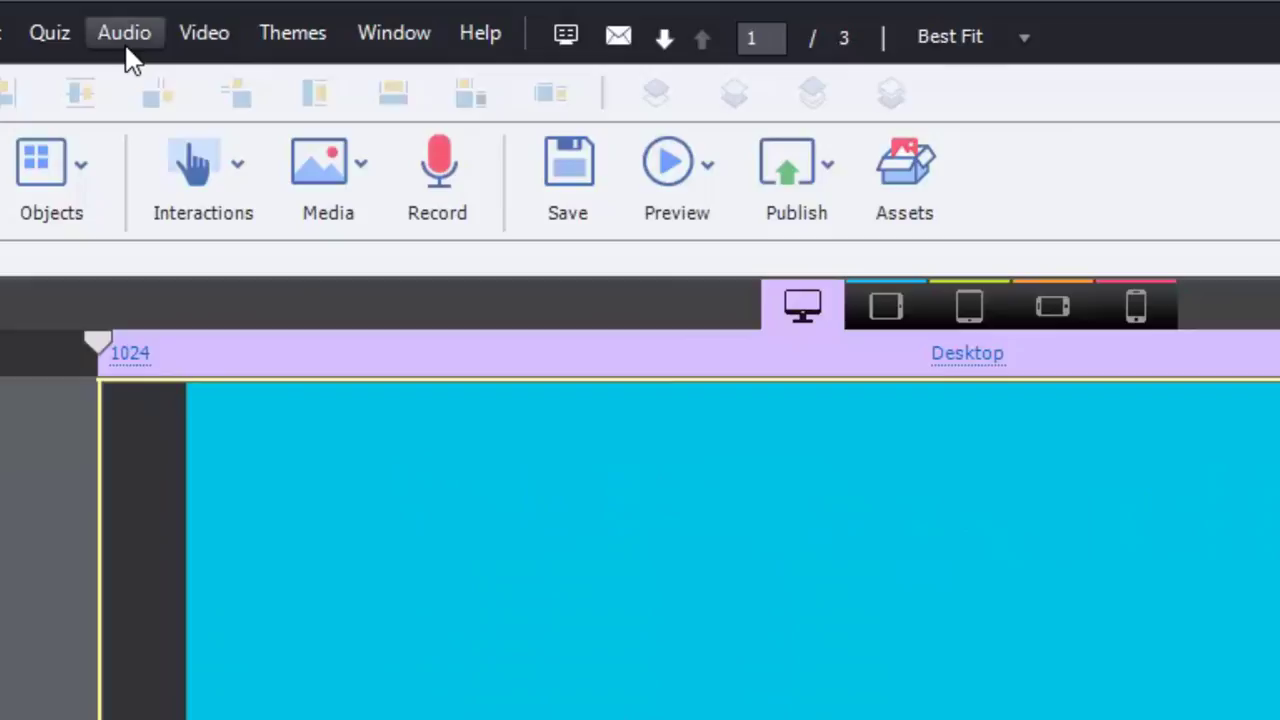
Go to Audio > Import to > Background to start importing background audio.
click(124, 34)
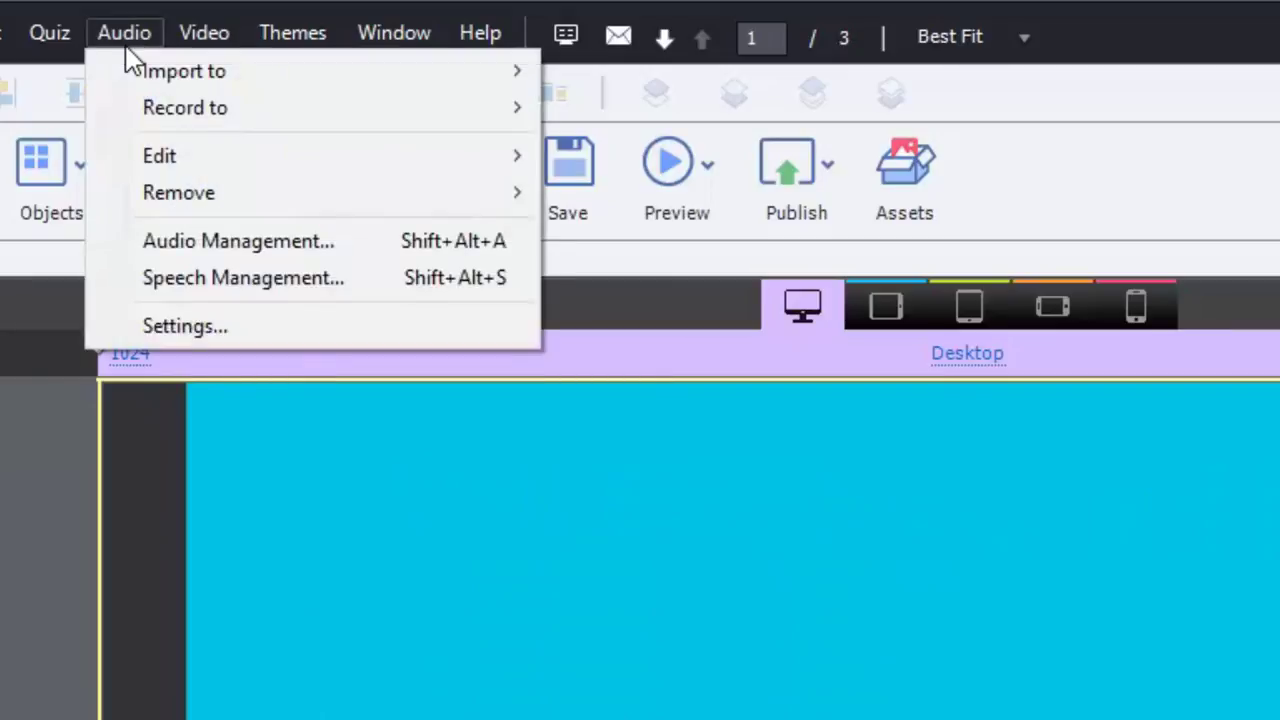
mouse_move(194, 85)
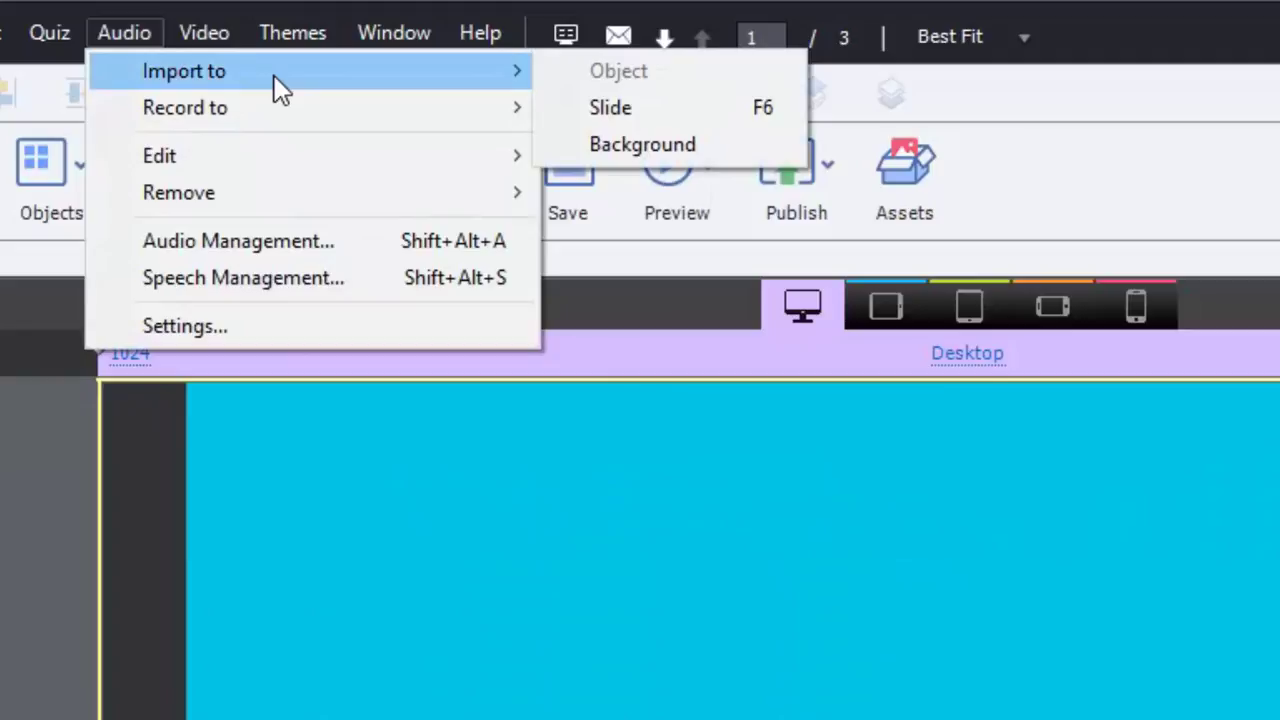
mouse_move(274, 97)
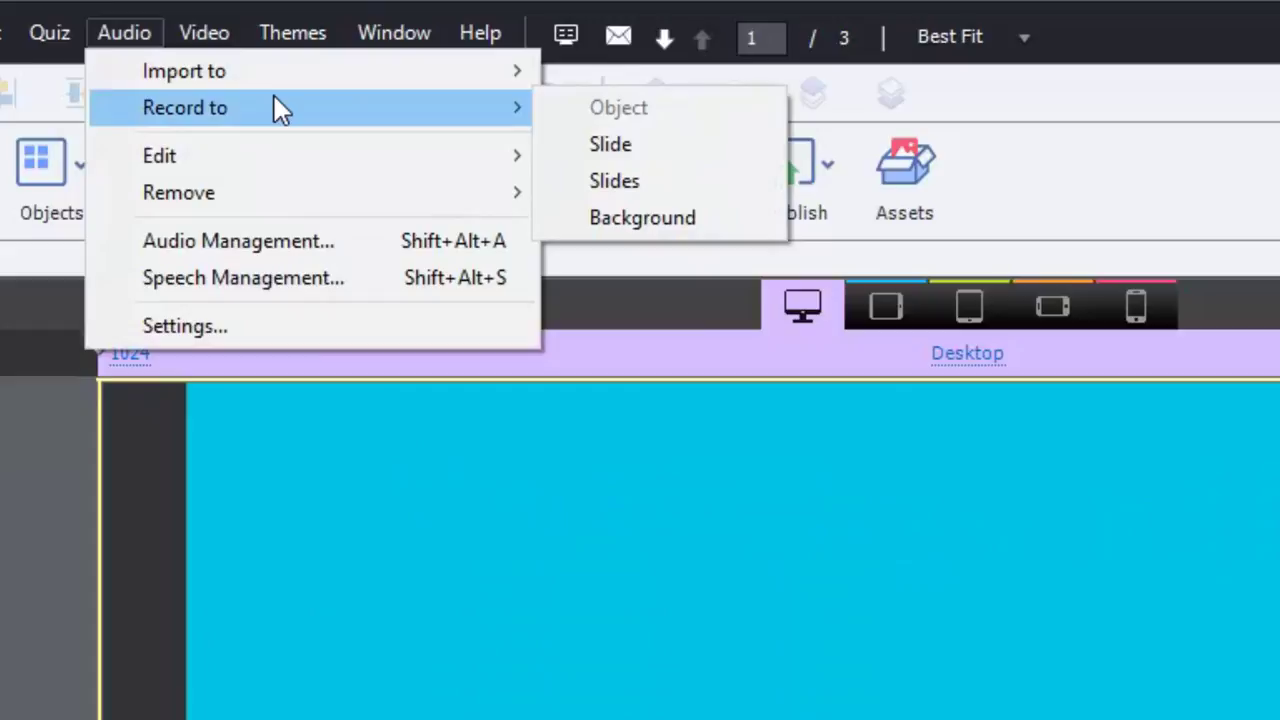
mouse_move(274, 68)
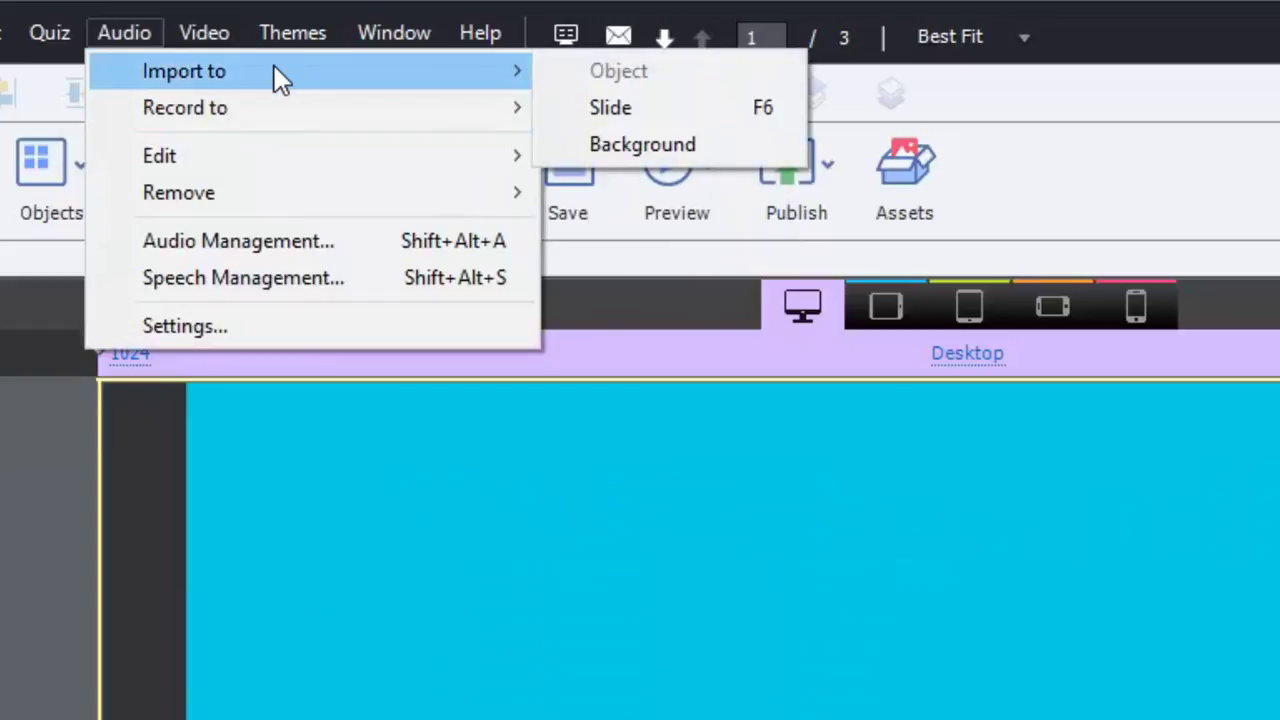
Import Its_All_Happening.mp3 as a looping background track of 00:02:04.
click(701, 144)
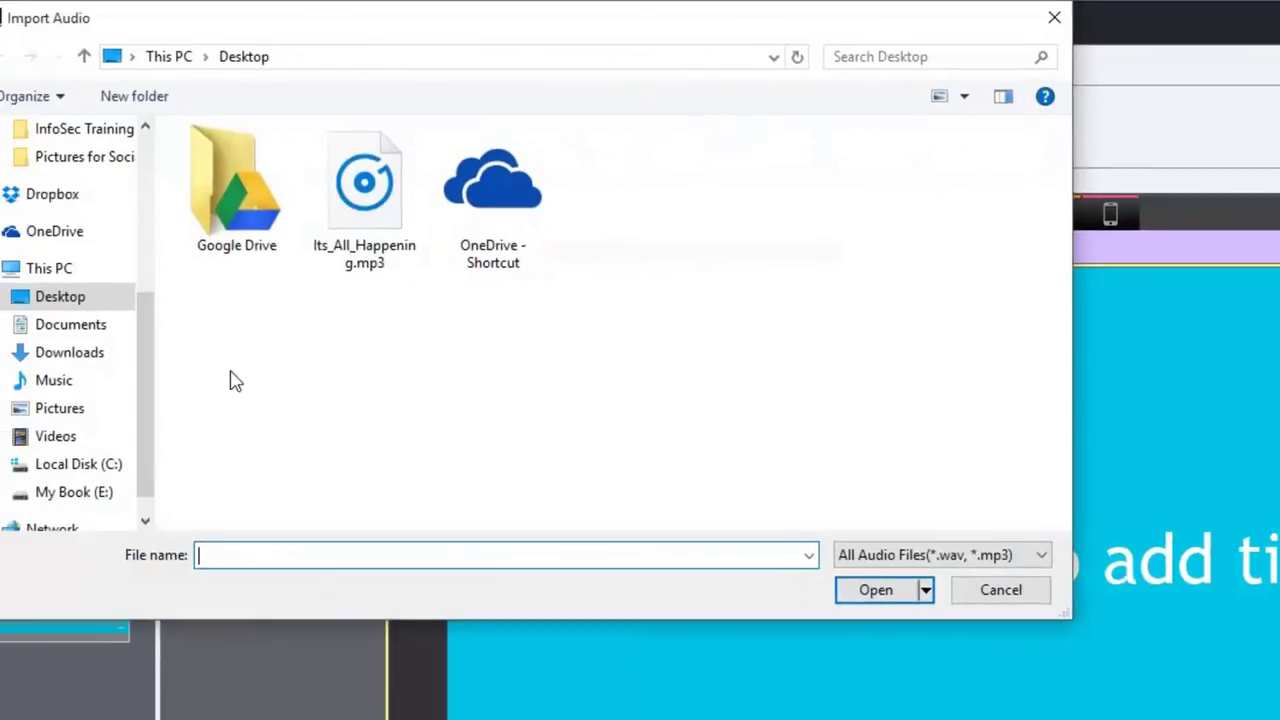
click(395, 180)
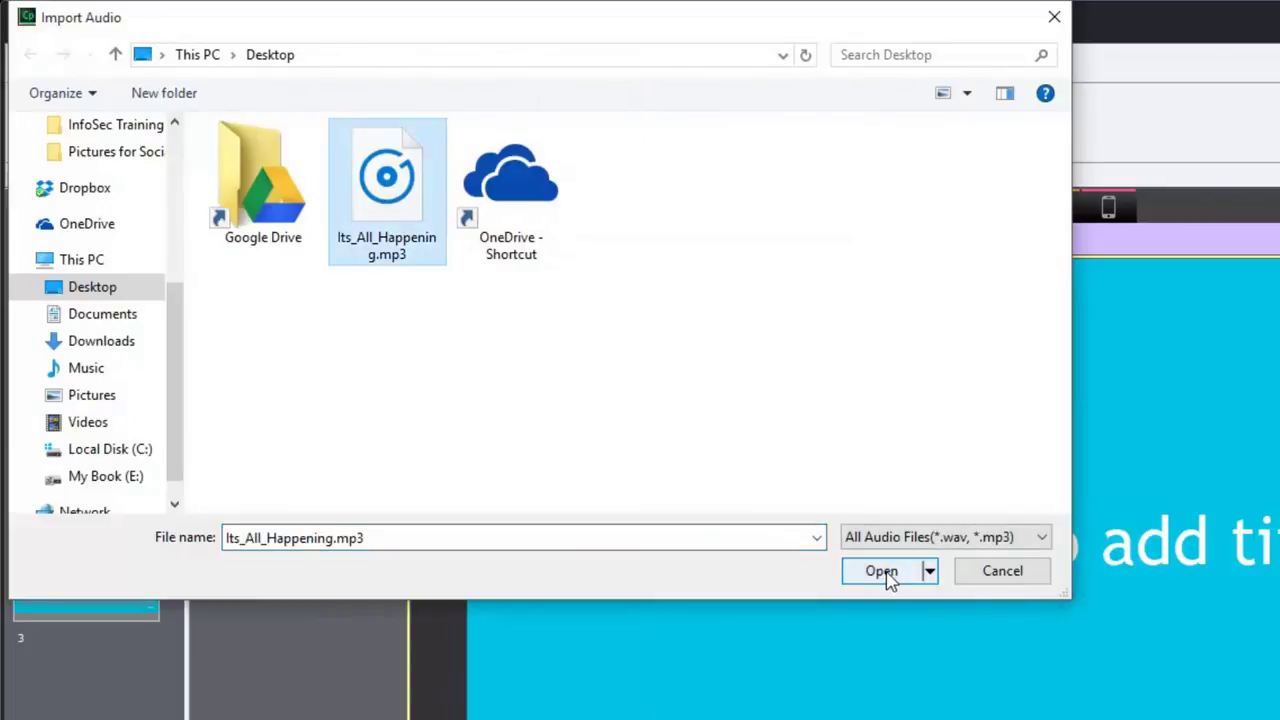
click(884, 572)
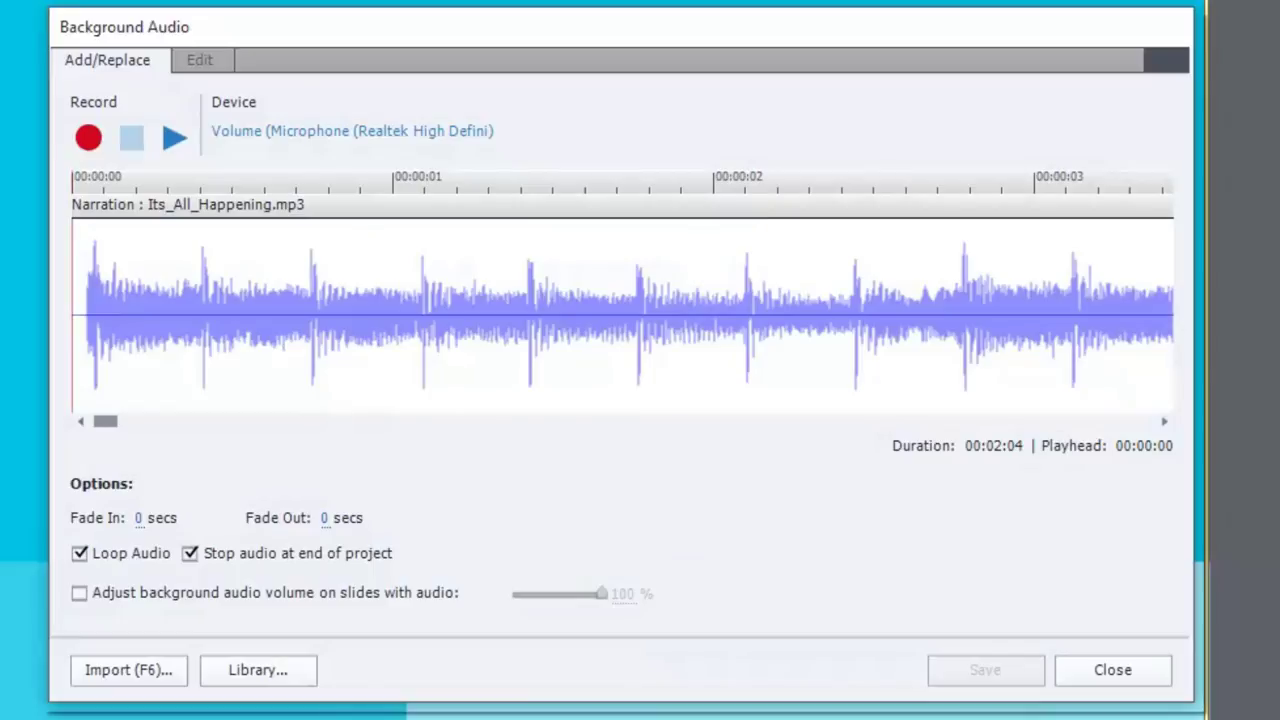
click(174, 138)
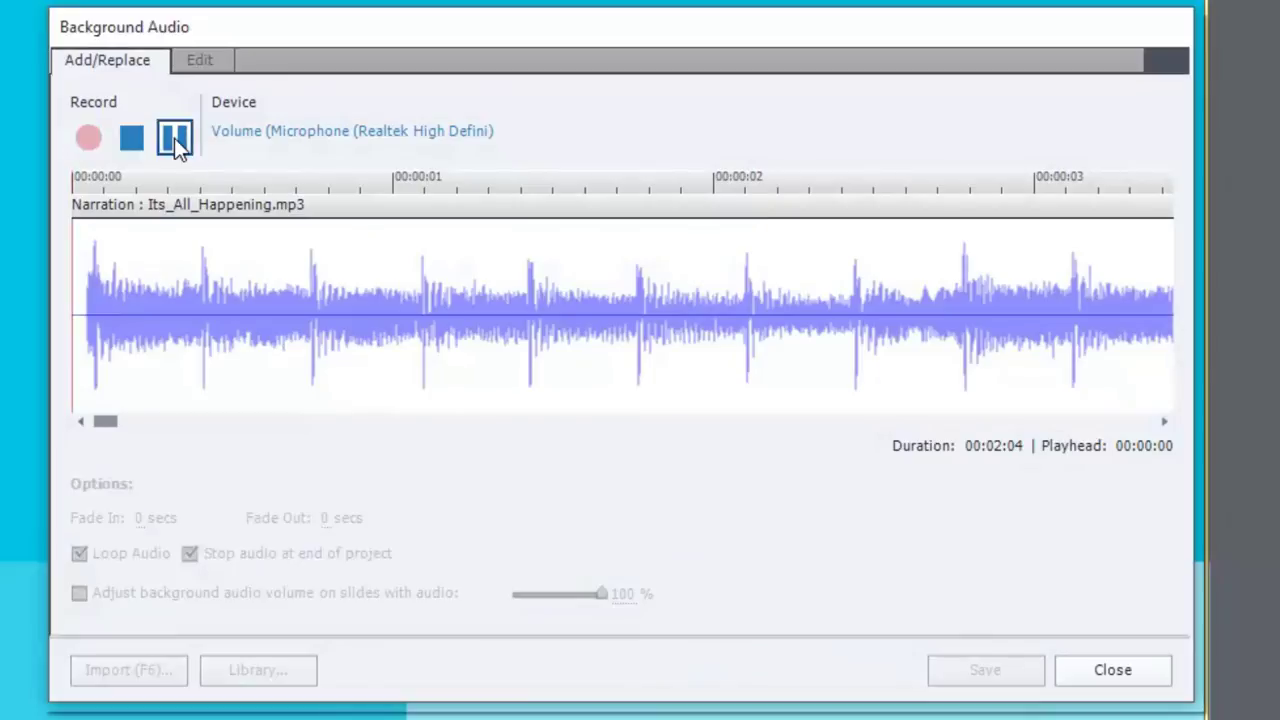
click(174, 138)
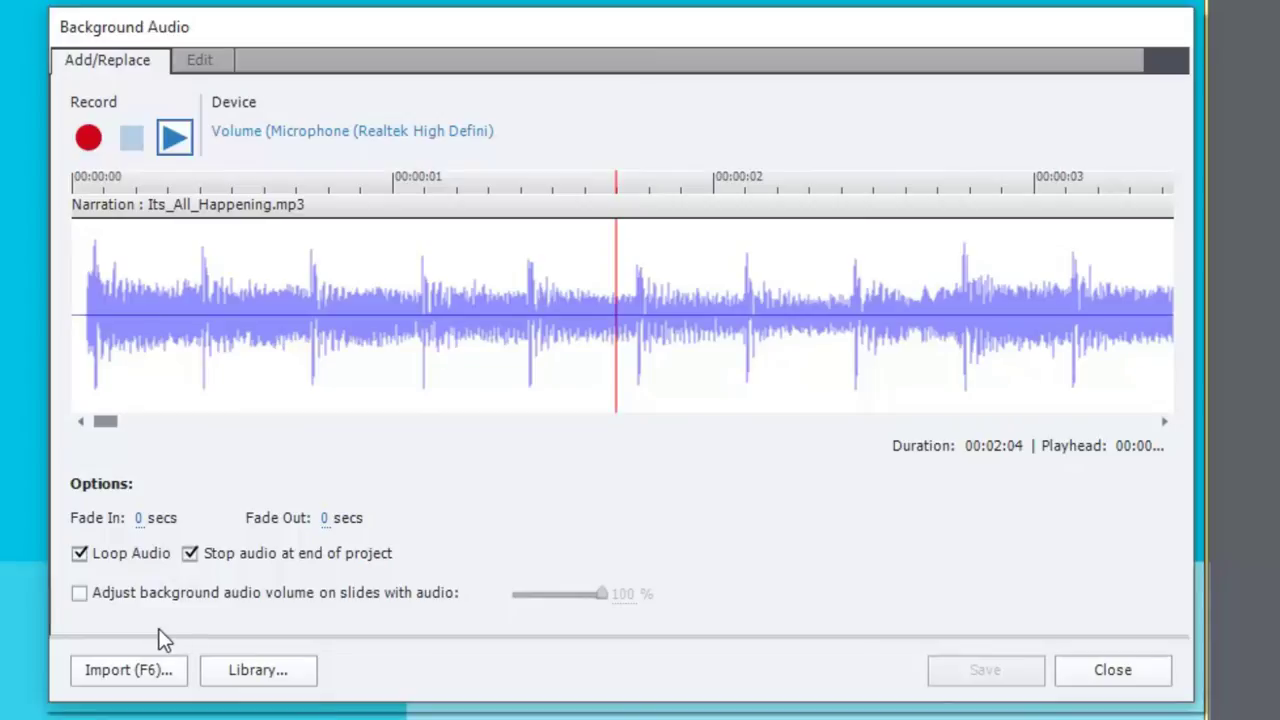
click(79, 593)
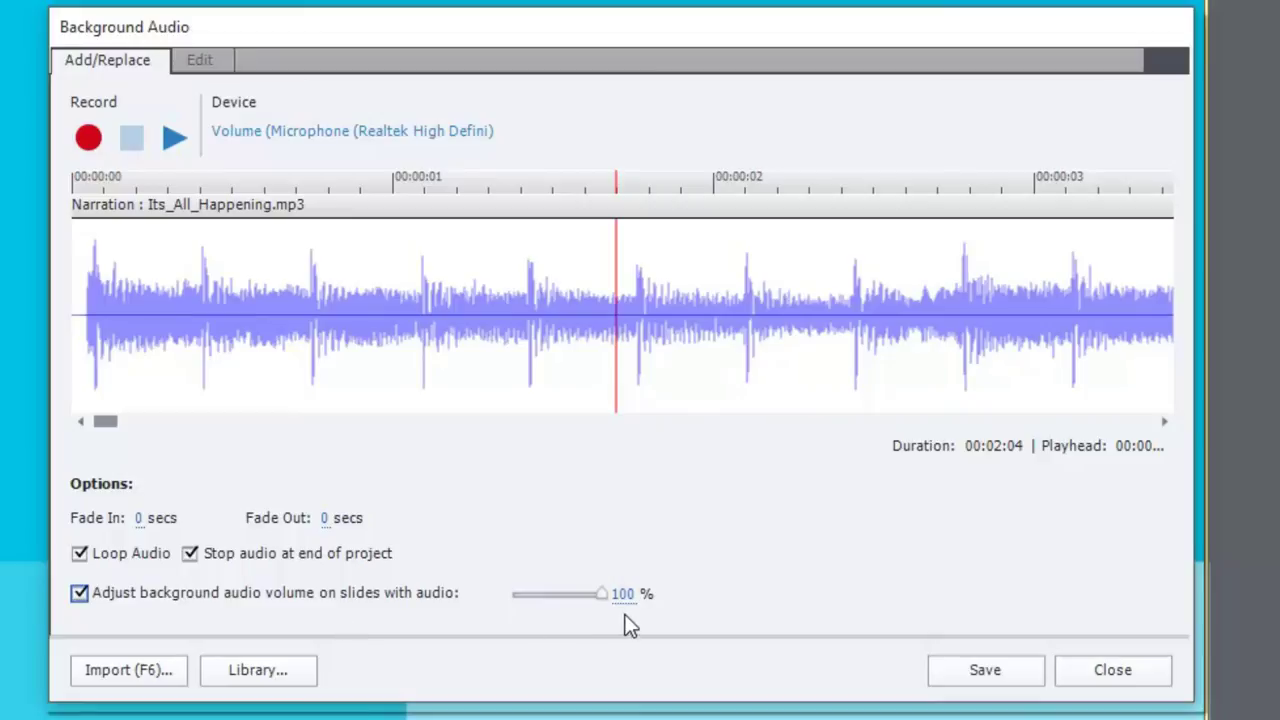
mouse_move(602, 592)
mouse_down()
mouse_move(551, 593)
mouse_move(603, 594)
mouse_up()
click(80, 593)
Lower the background track's volume to -5 dB with Adjust Volume and save.
click(206, 58)
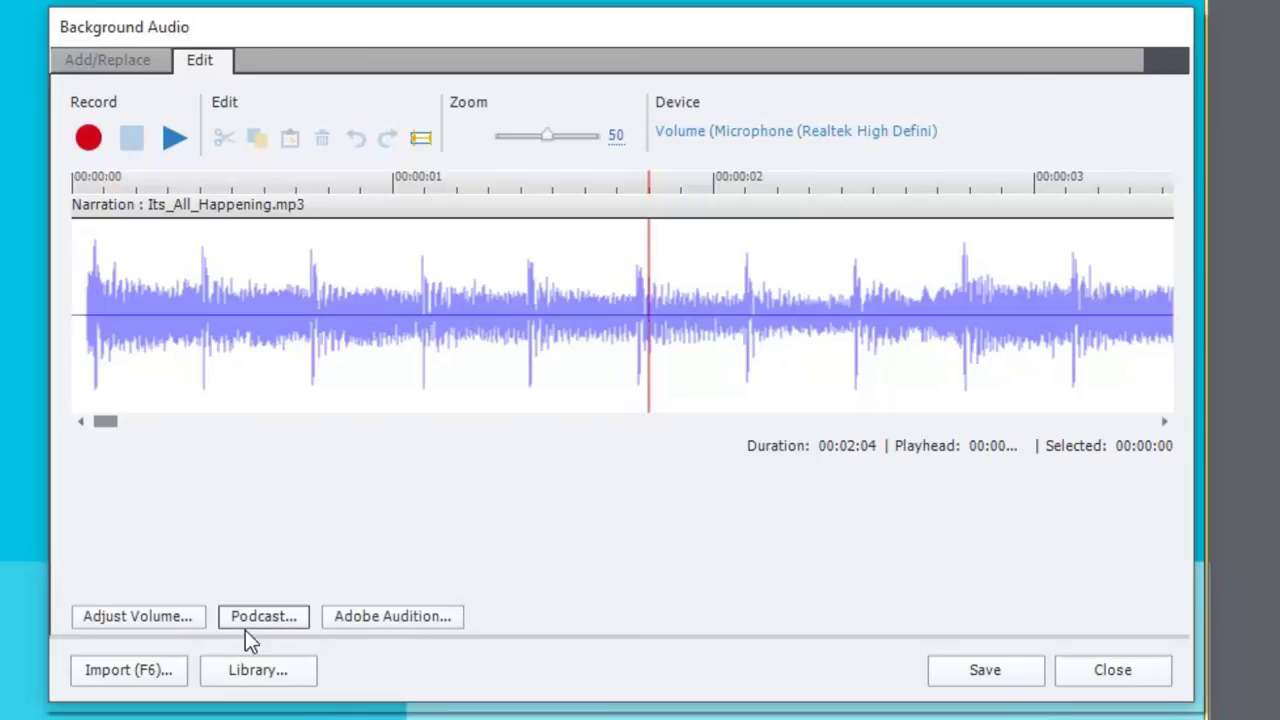
click(136, 616)
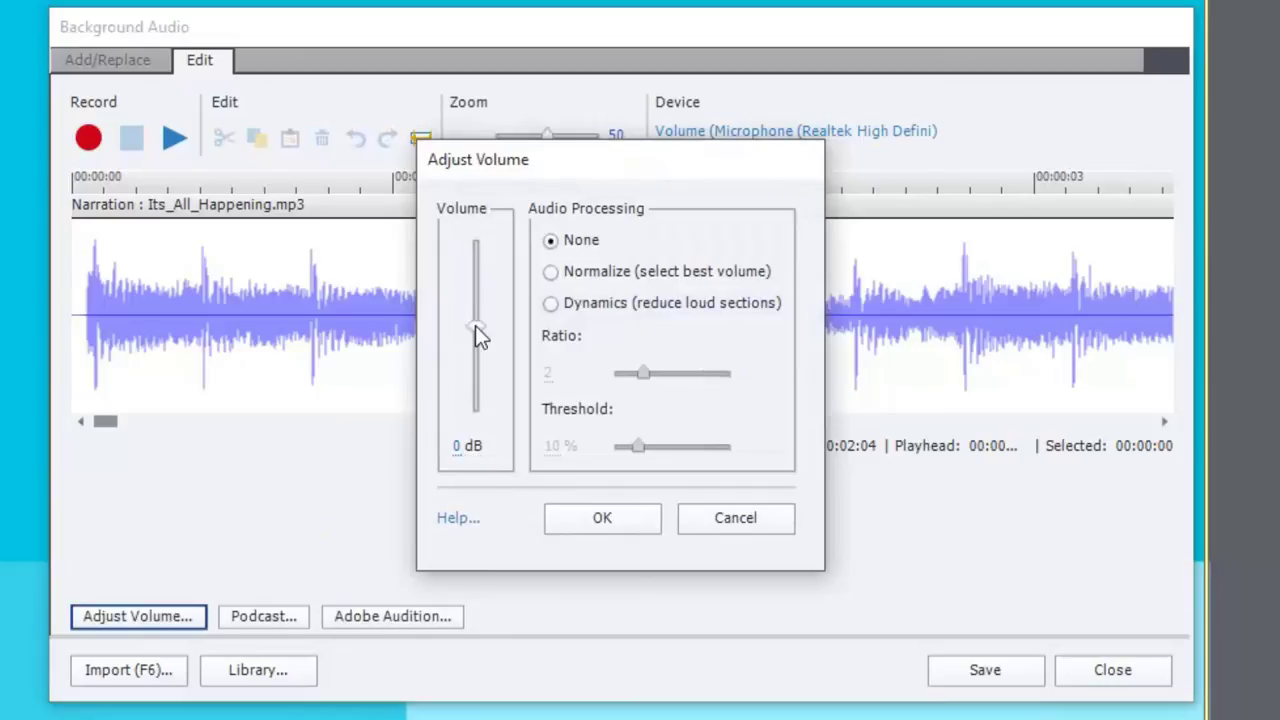
drag(475, 327, 469, 372)
click(604, 518)
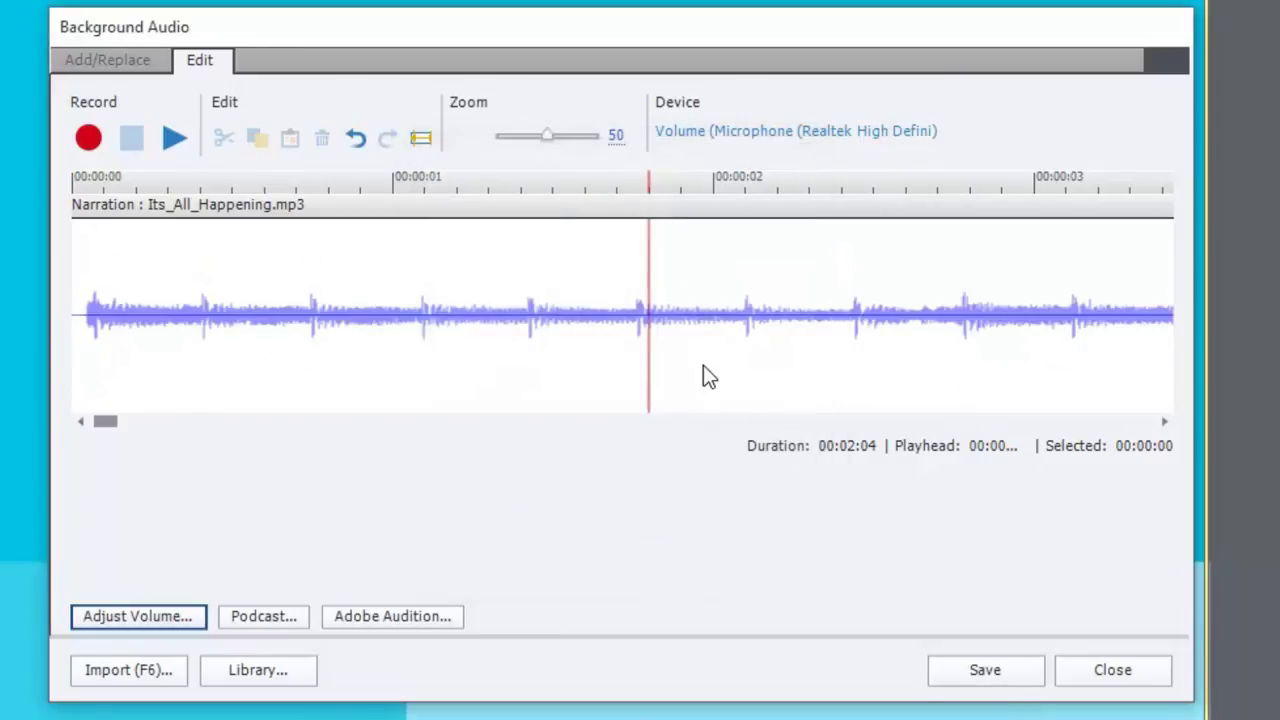
click(1000, 668)
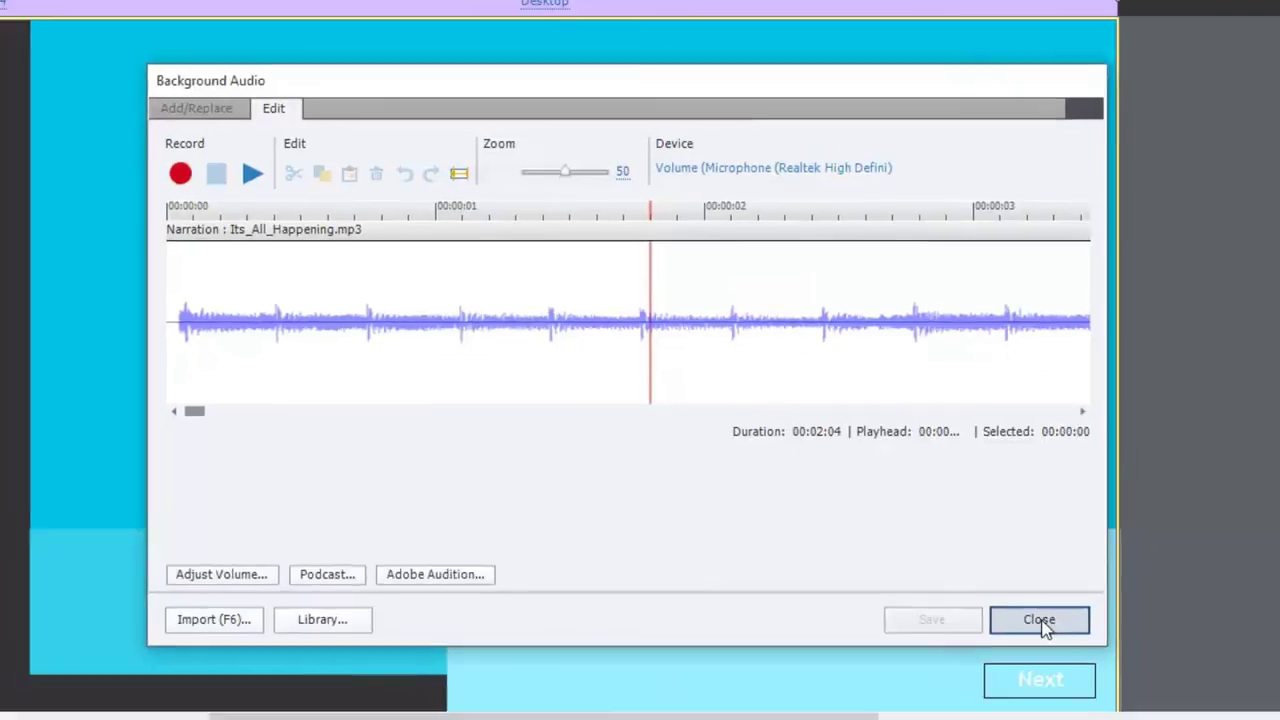
Close the Background Audio dialog, then preview the whole project and advance through its slides.
click(1040, 620)
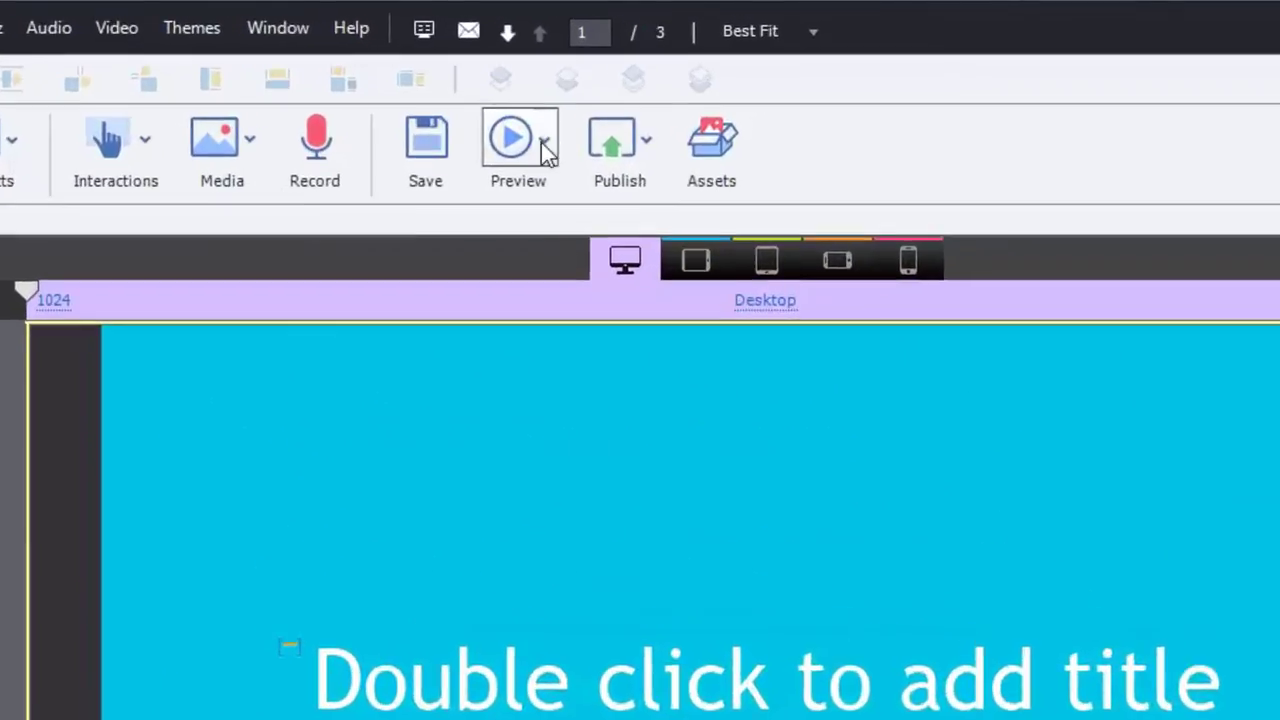
click(484, 67)
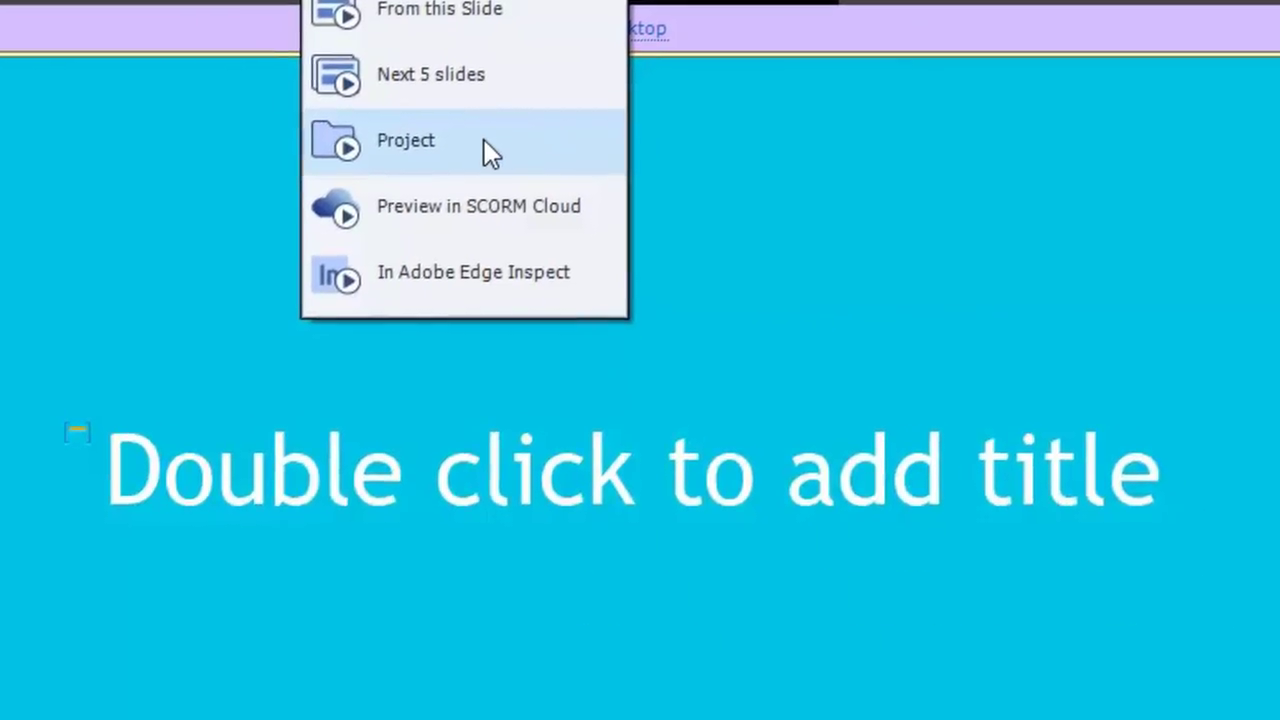
click(484, 140)
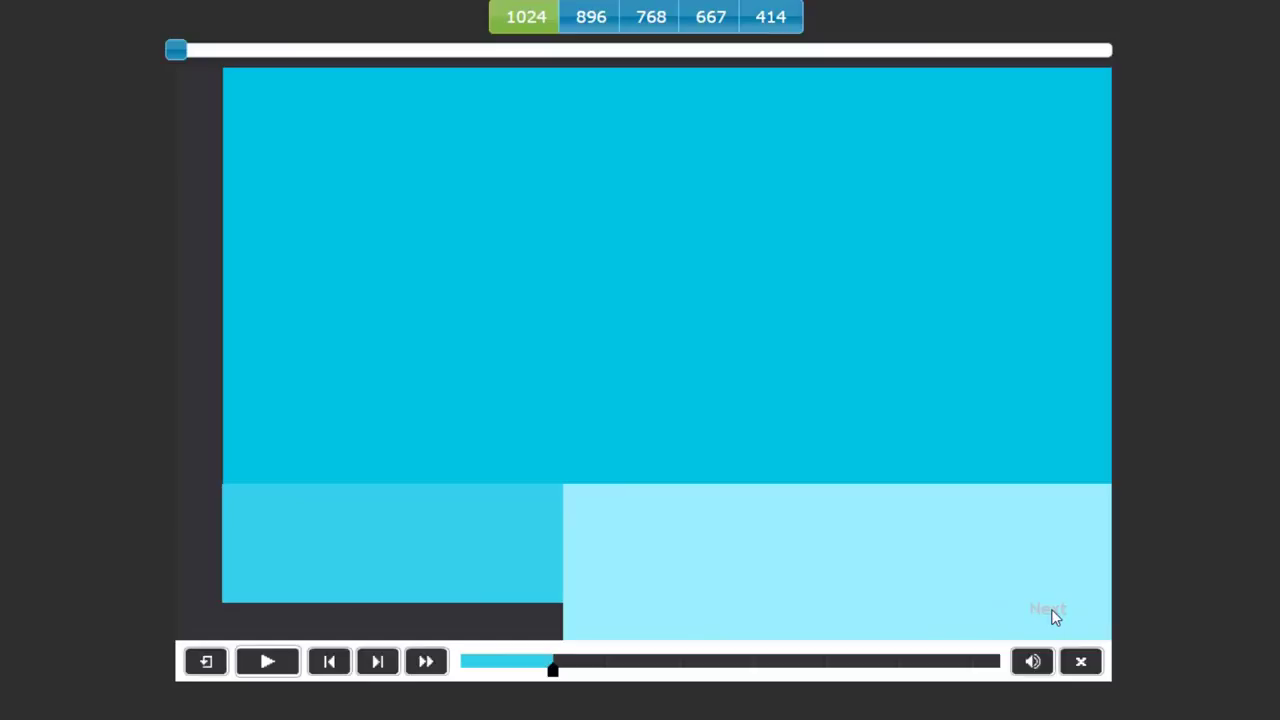
key(space)
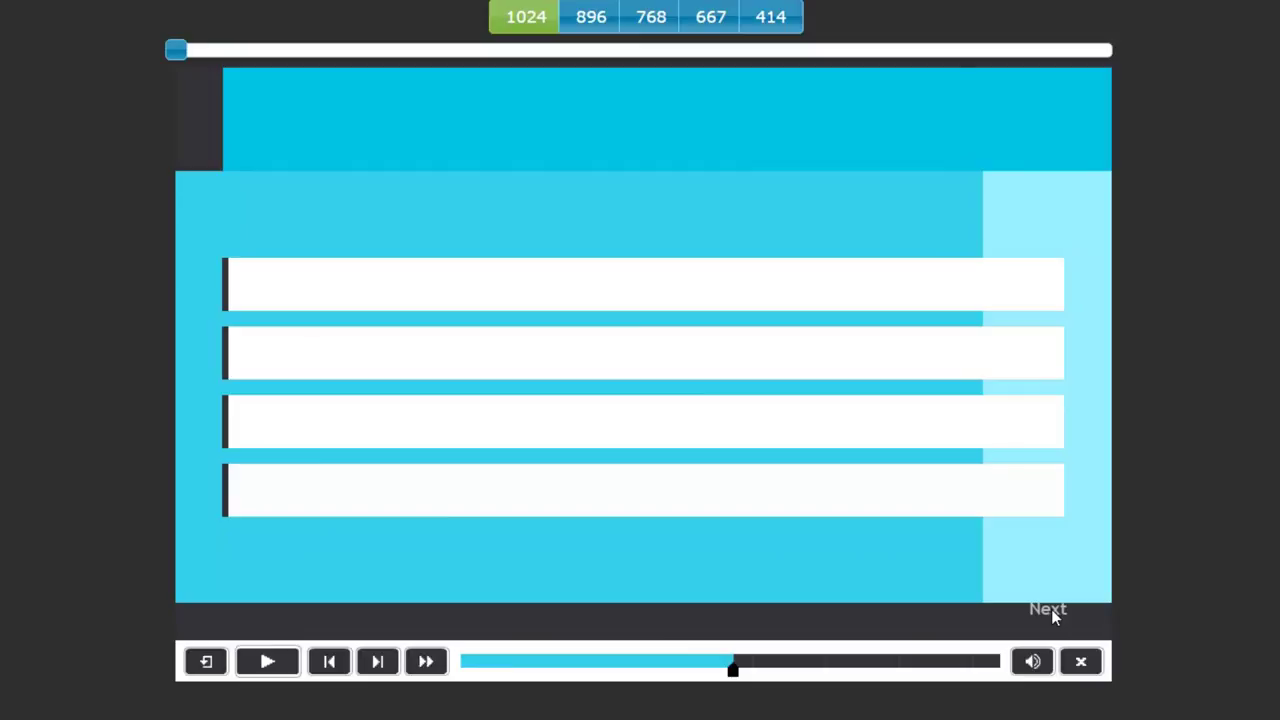
click(1051, 609)
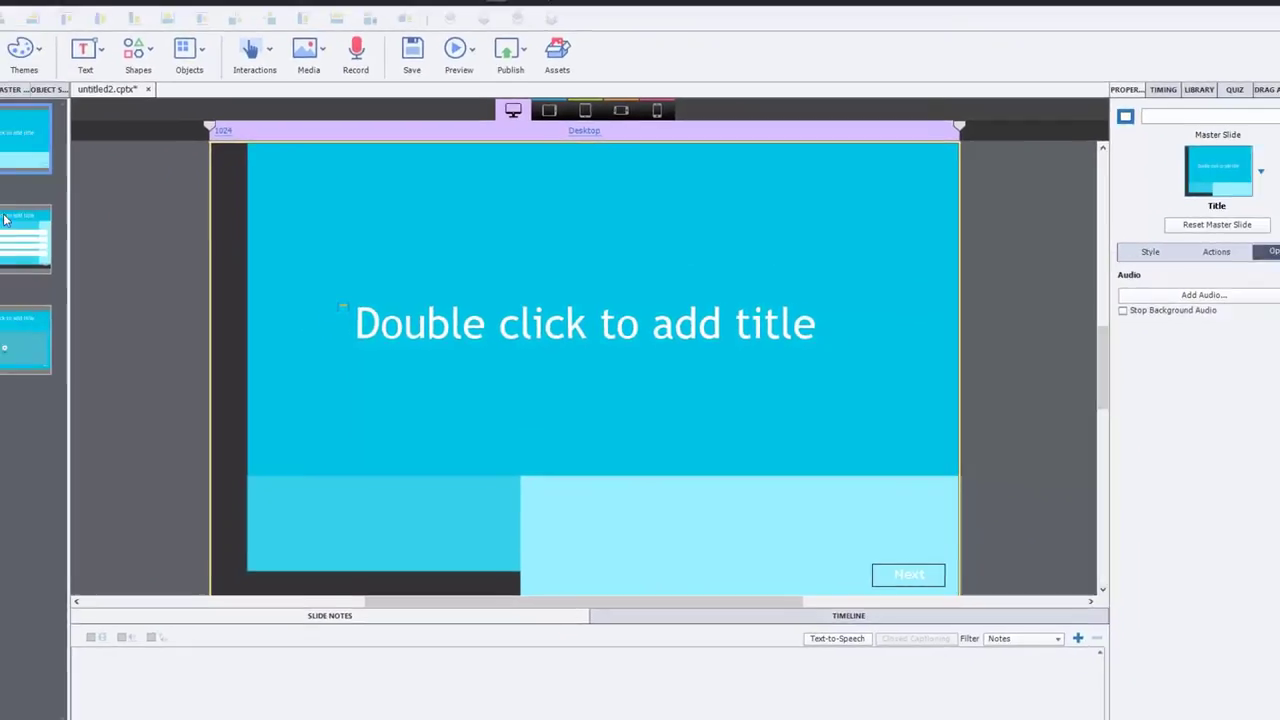
Select slide 3 and turn on Stop Background Audio in its Options.
click(53, 333)
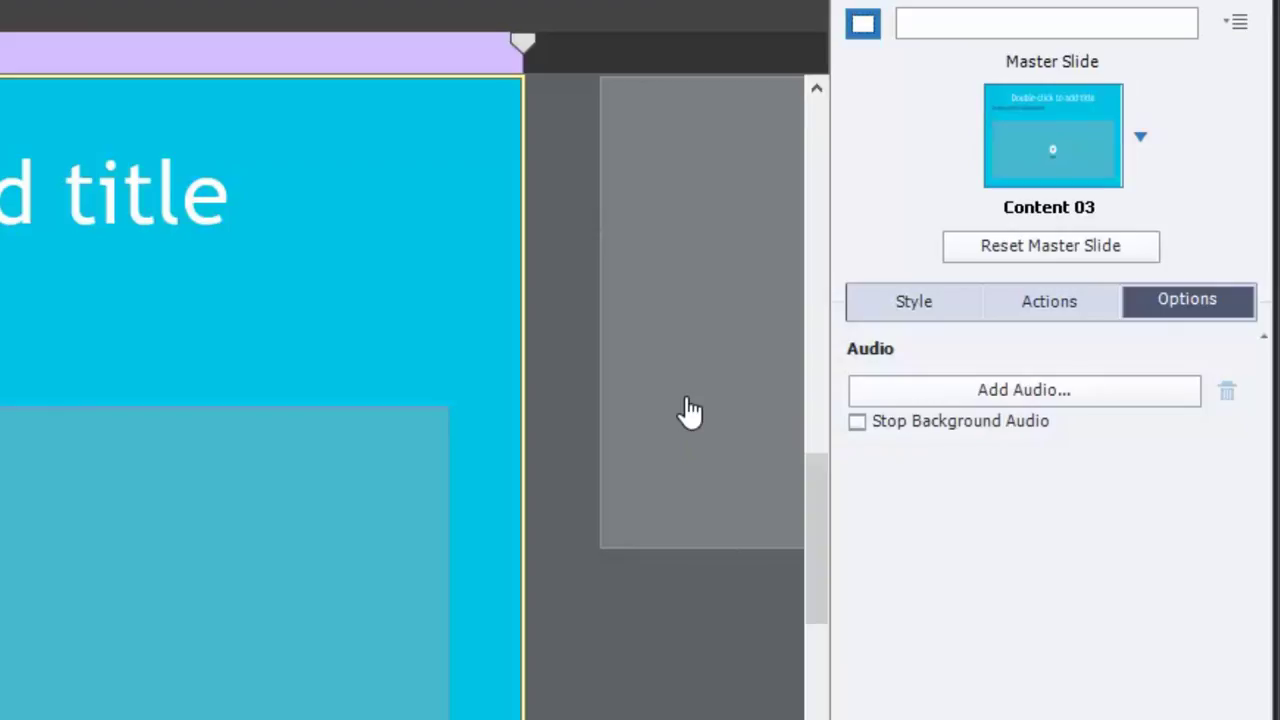
click(858, 424)
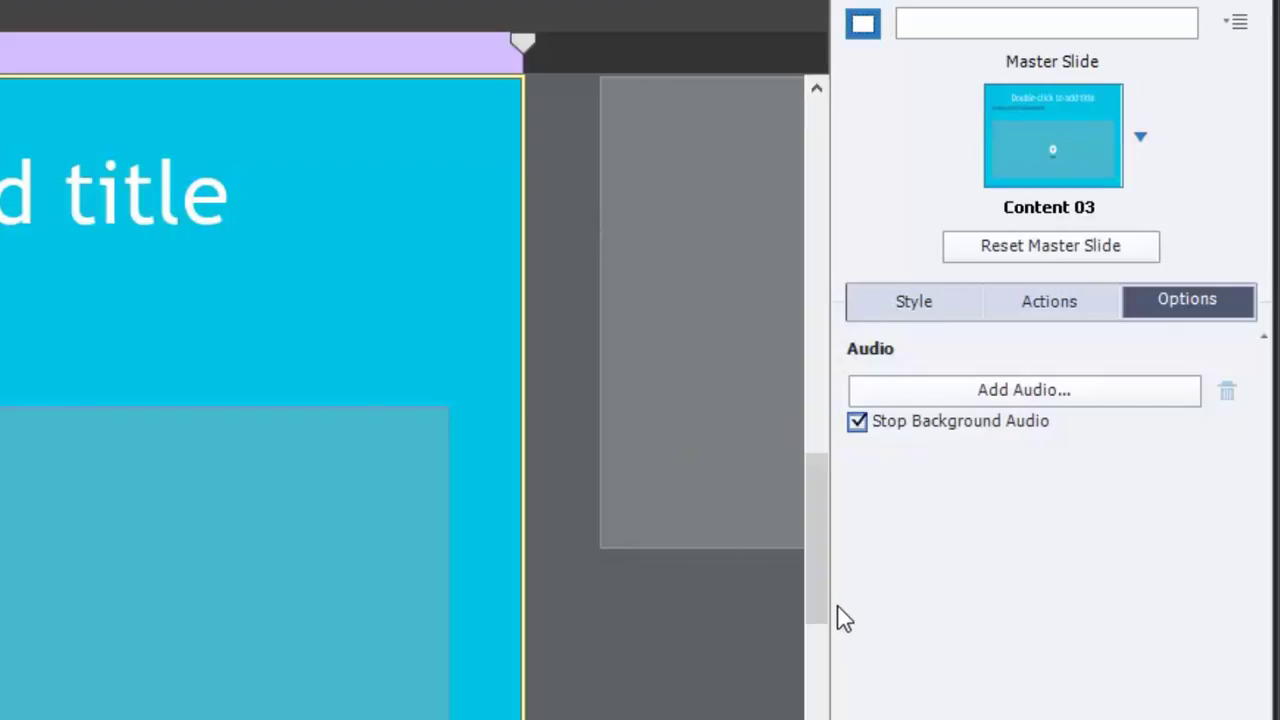